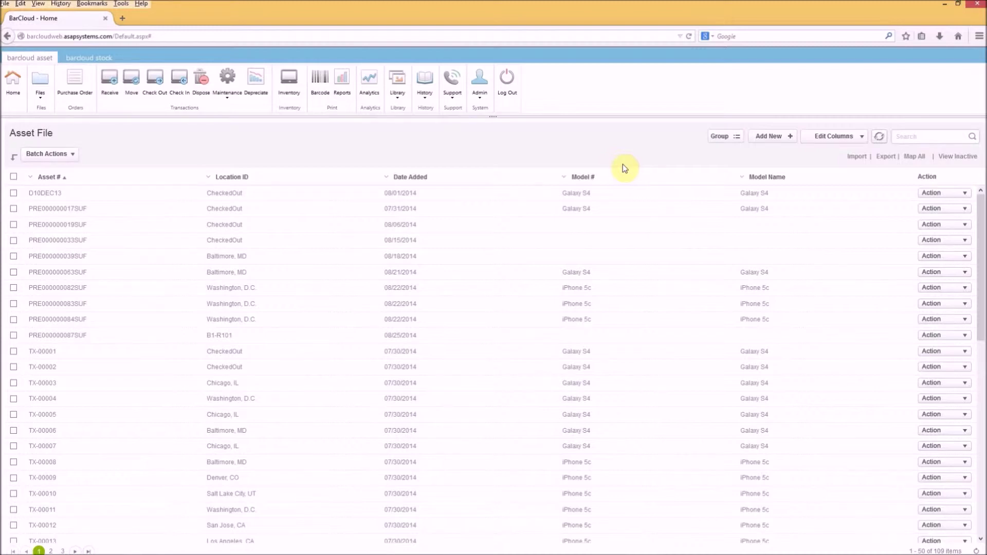
# - Open the blank Add New Record form from the Asset File list
pyautogui.click(776, 137)
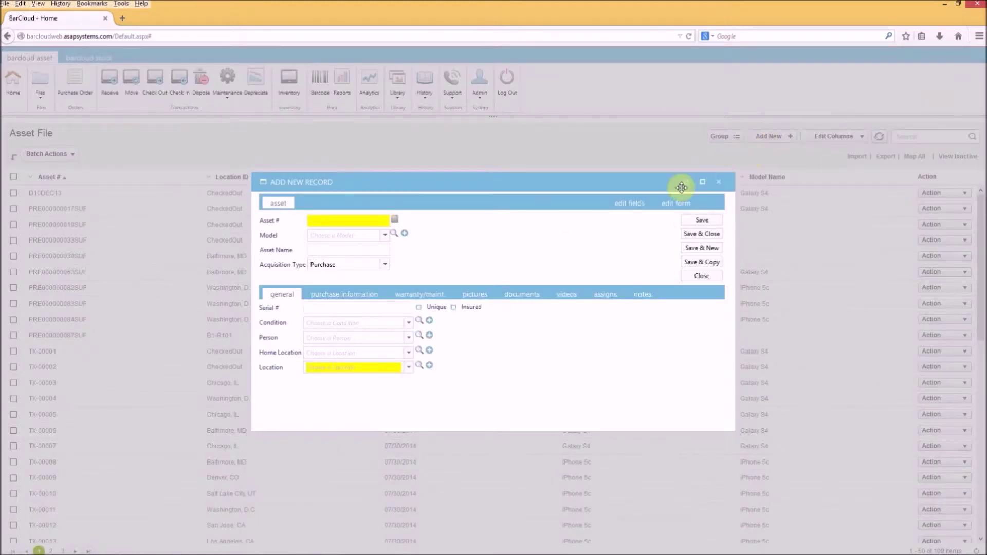
# - Rename the Asset # field label to 'Asset ID' in edit-fields mode
pyautogui.click(638, 207)
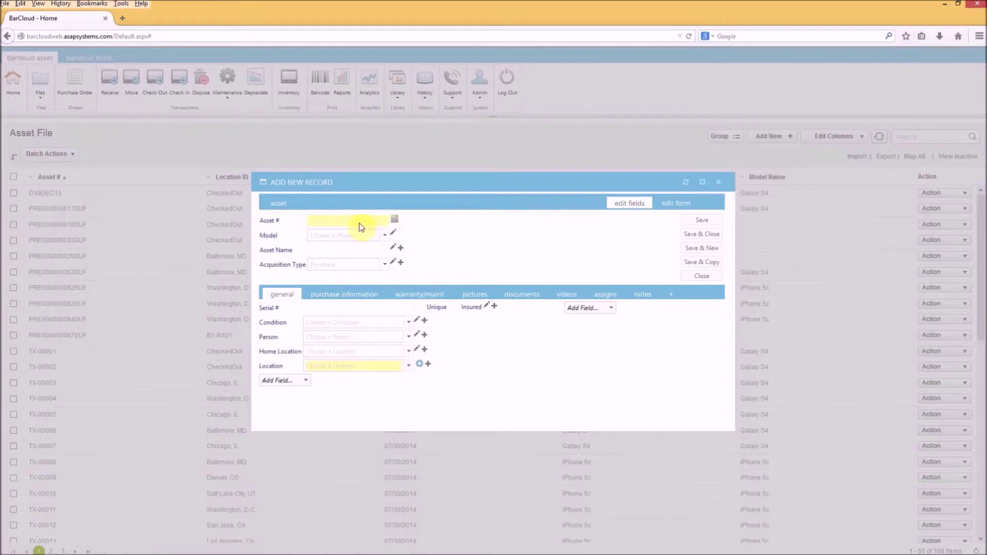
pyautogui.click(275, 220)
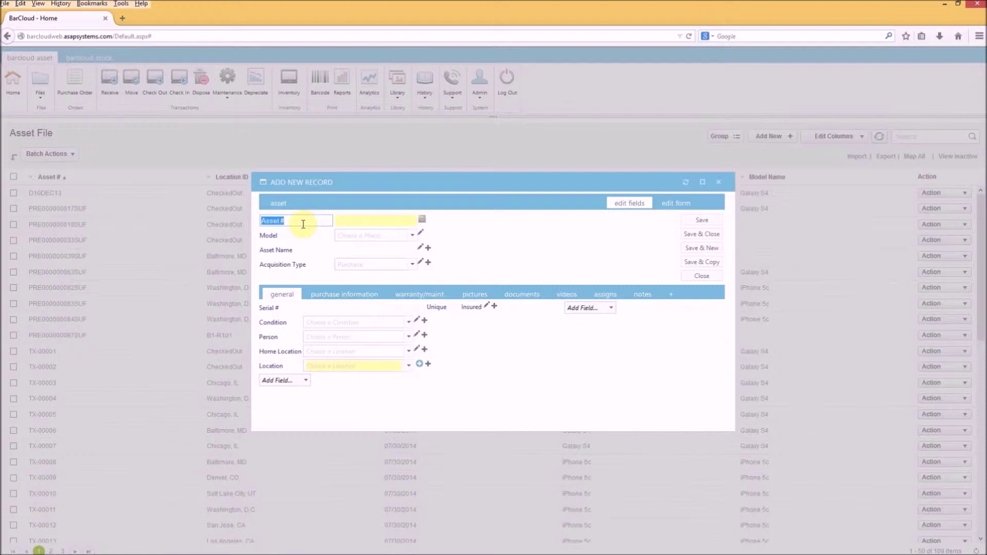
pyautogui.write('Asset ID')
pyautogui.press('Return')
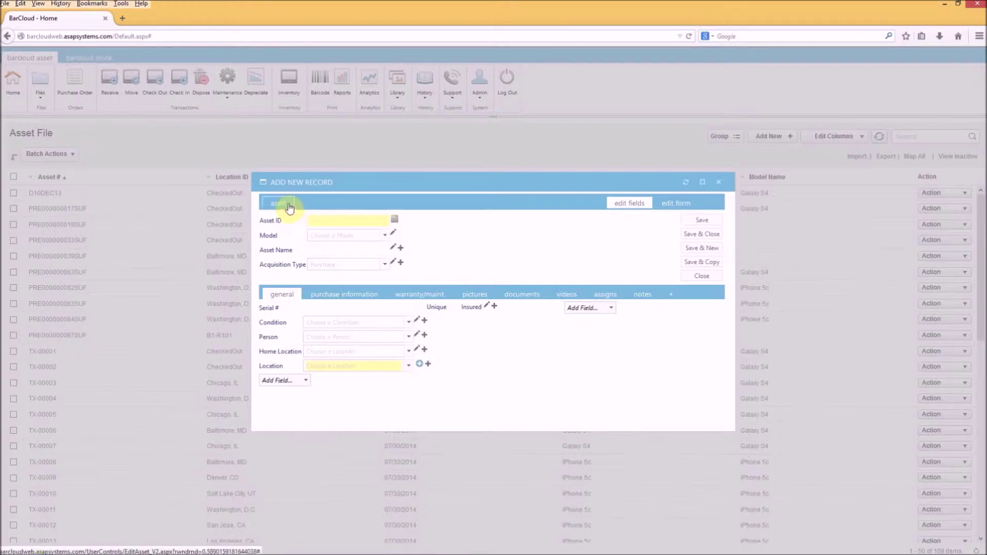
pyautogui.click(288, 204)
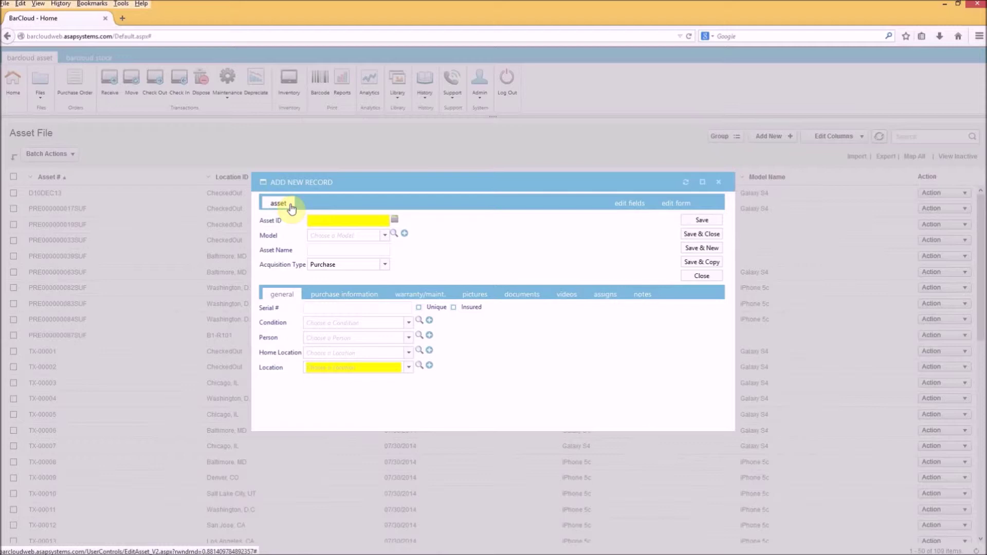
# - Put the asset form back into field-editing mode
pyautogui.click(638, 208)
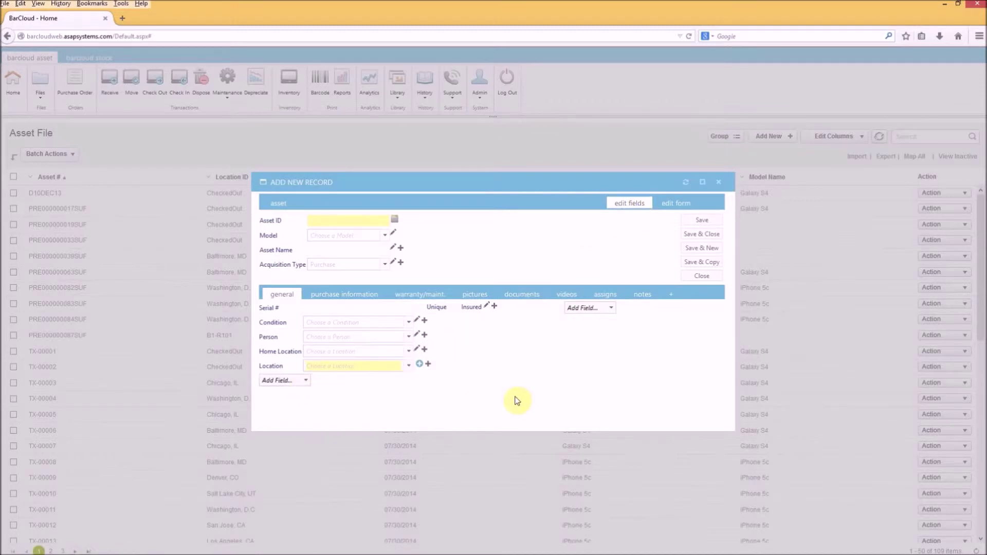
# - Add a Text field named 'Sub-Category' to the general tab and offer it to transactions
pyautogui.click(613, 312)
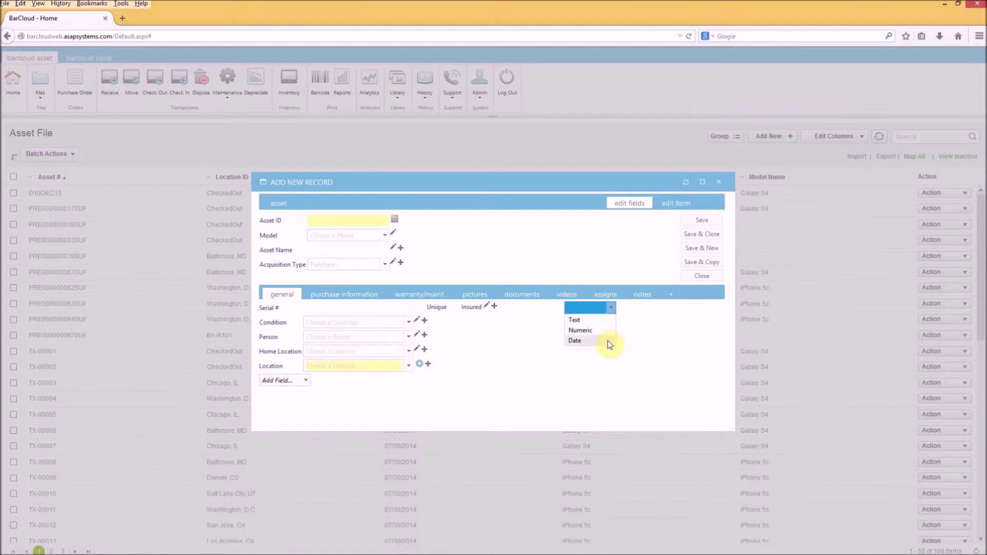
pyautogui.click(605, 321)
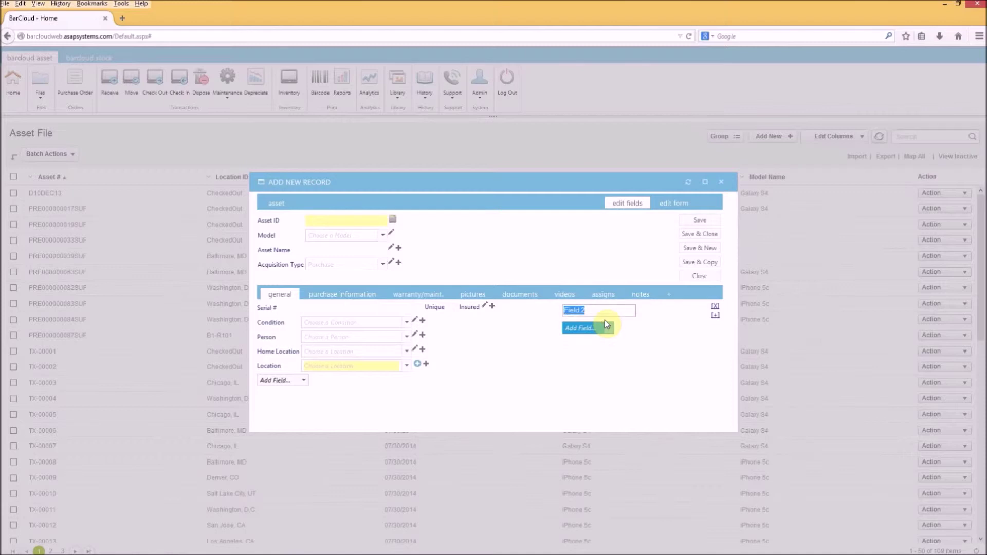
pyautogui.write('Sub-Category')
pyautogui.press('Return')
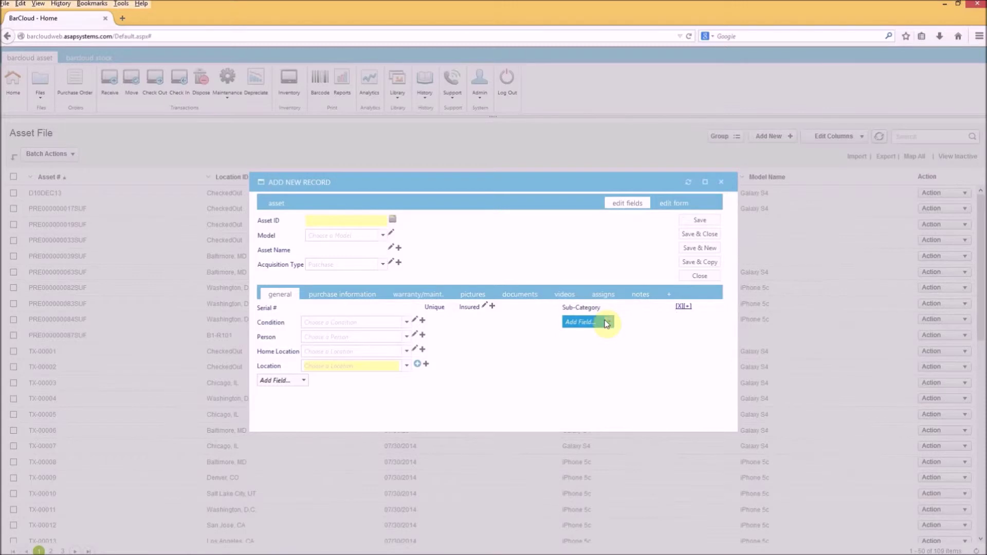
pyautogui.click(689, 306)
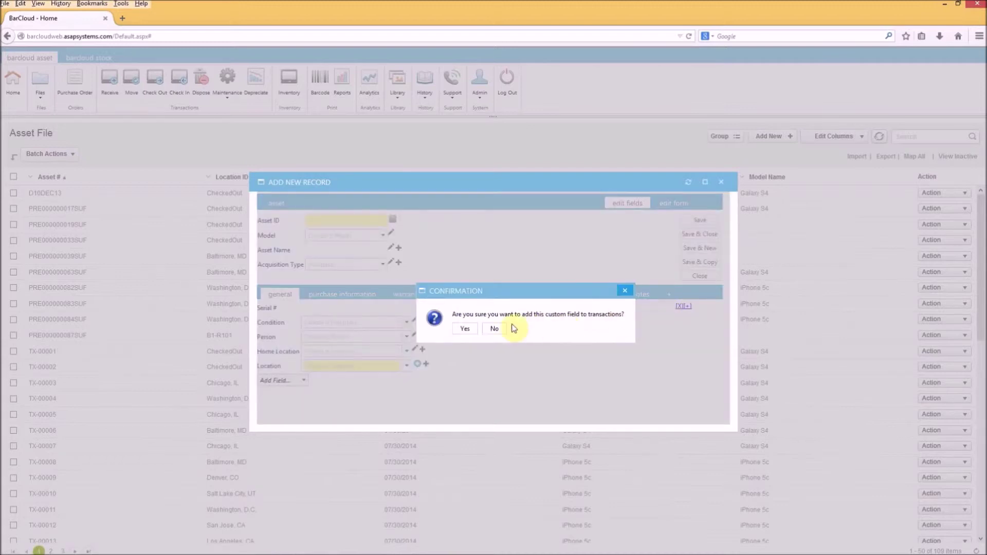
# - Confirm adding Sub-Category to transactions, leave edit mode, and close the record form
pyautogui.click(464, 330)
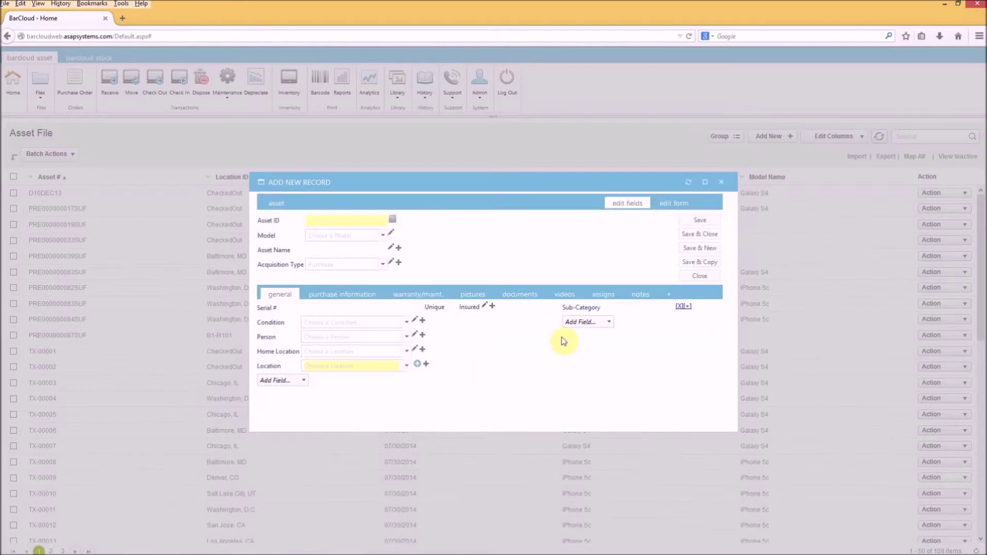
pyautogui.click(284, 205)
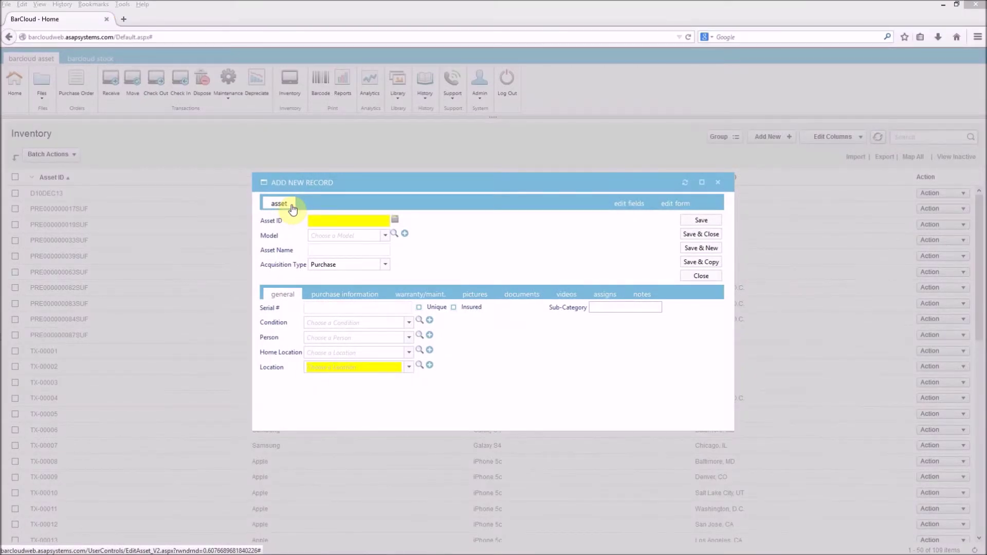
pyautogui.click(718, 183)
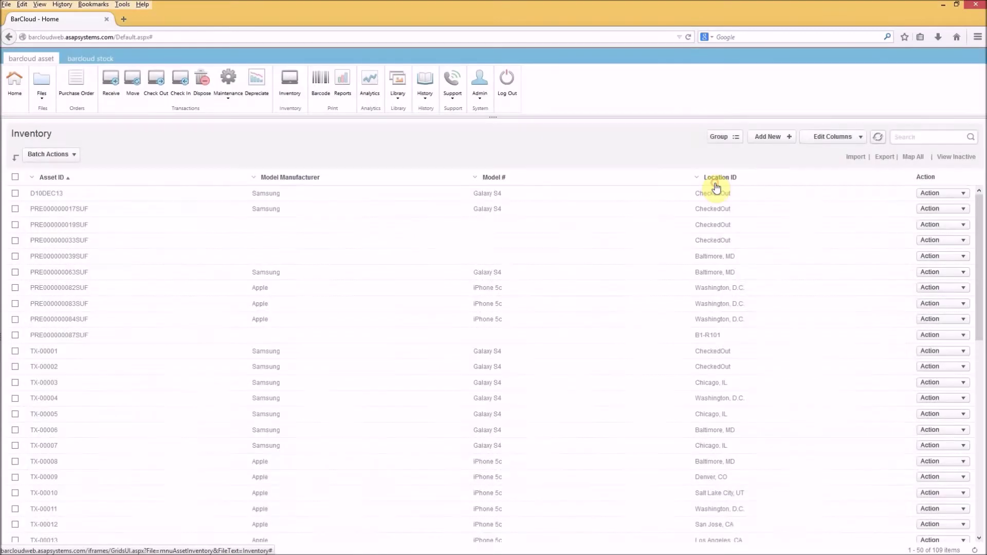
# - Open Receive and try the Sub-Category cell in the pending transaction row
pyautogui.click(111, 82)
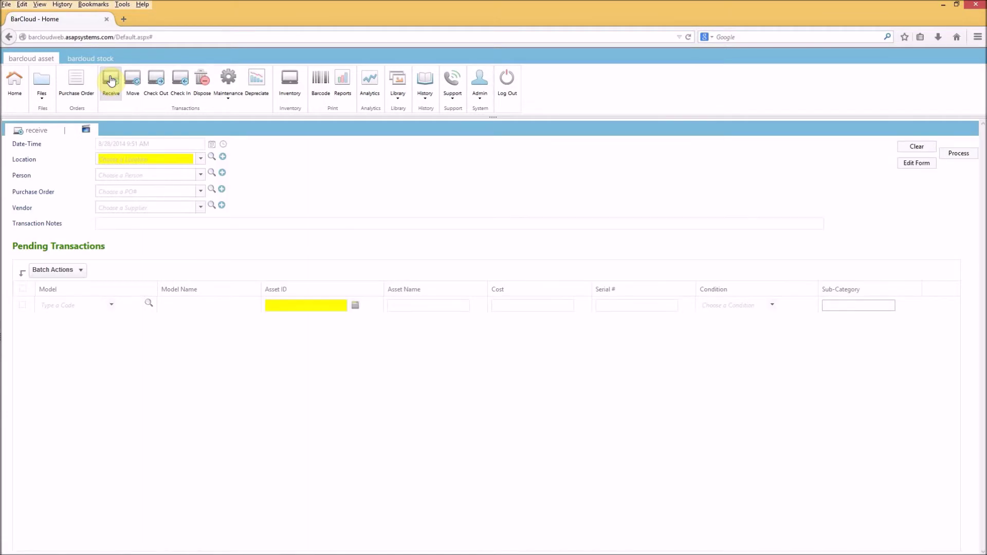
pyautogui.click(888, 307)
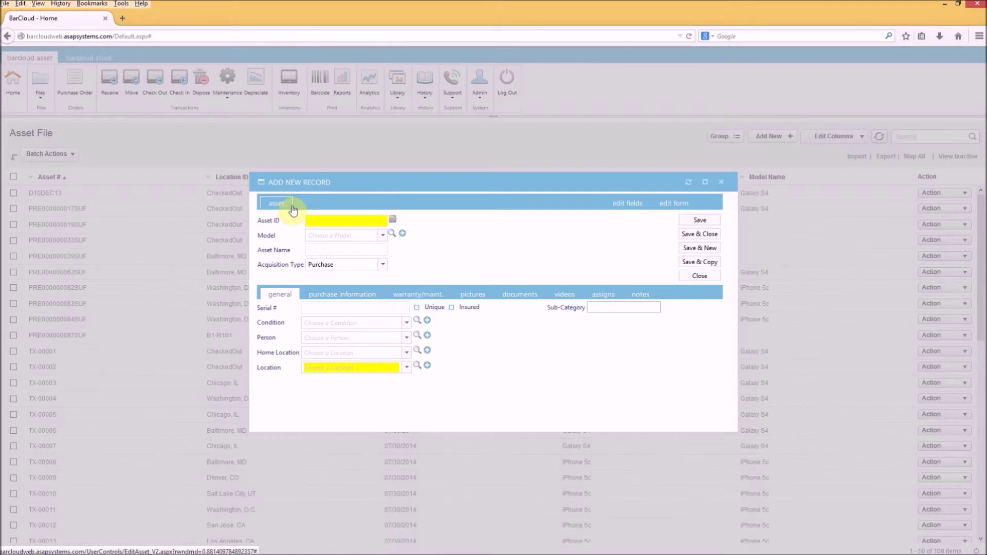
# - Create a custom 'Administration' tab and view the field types for its columns
pyautogui.click(640, 209)
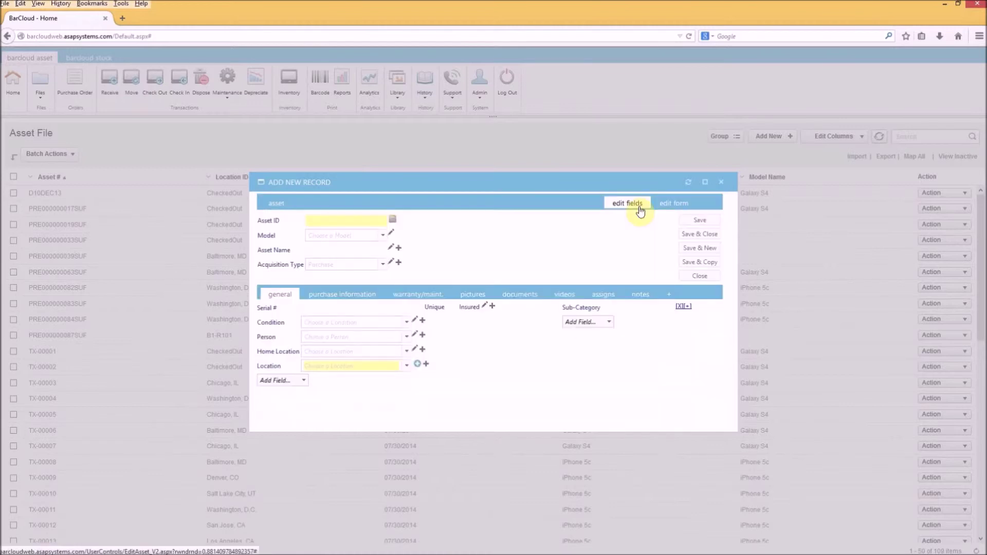
pyautogui.click(669, 299)
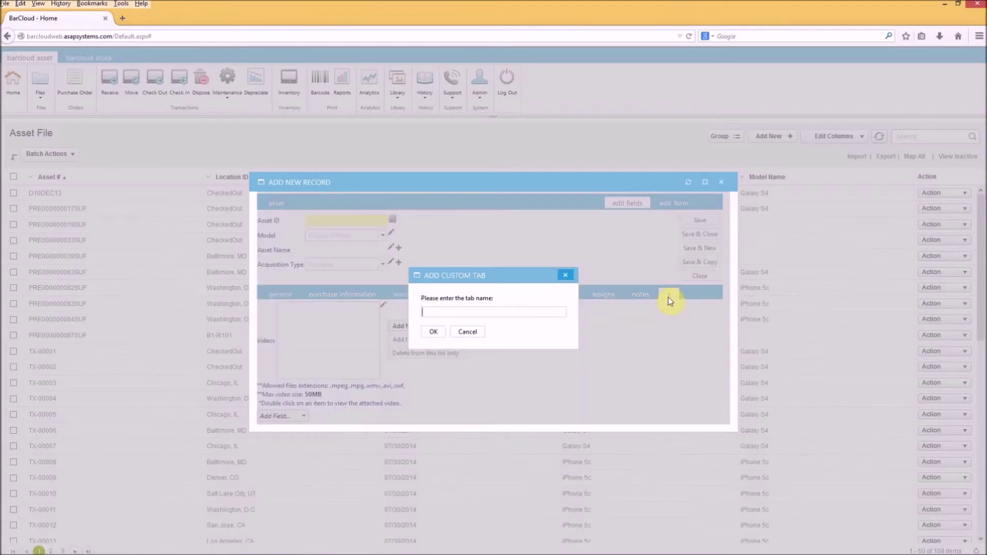
pyautogui.write('Administration')
pyautogui.click(431, 334)
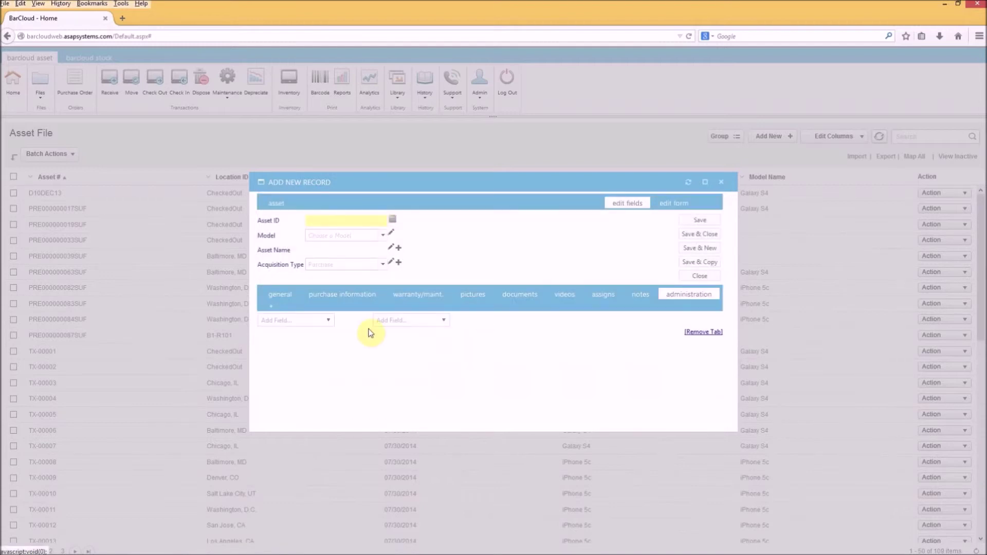
pyautogui.click(328, 321)
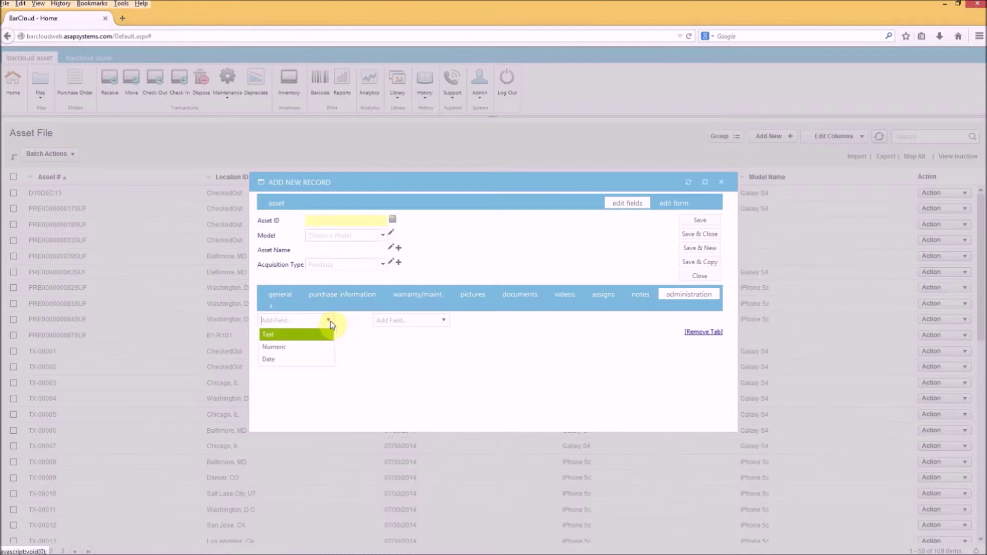
pyautogui.click(446, 321)
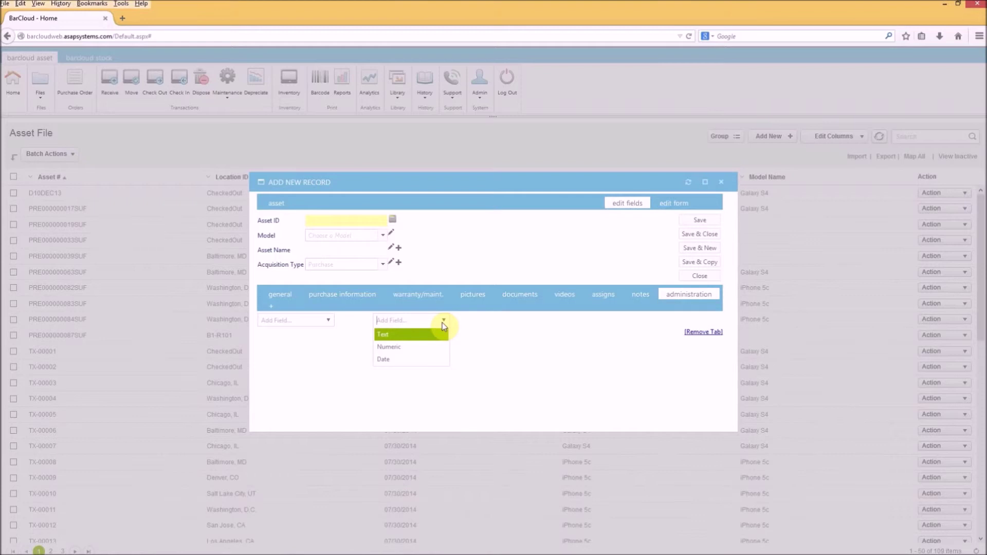
# - Remove the Administration tab, confirming the deletion with Yes
pyautogui.click(697, 332)
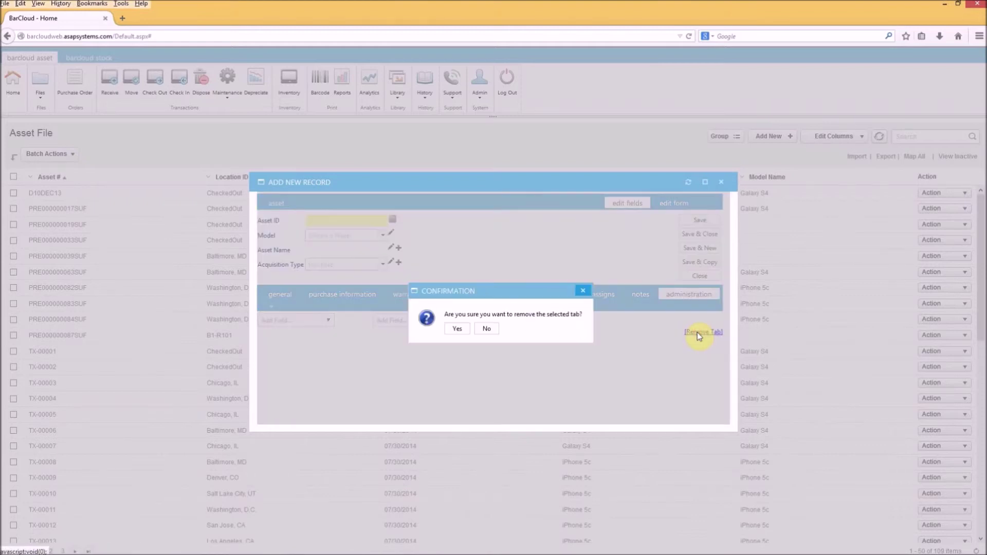
pyautogui.click(452, 328)
pyautogui.click(453, 328)
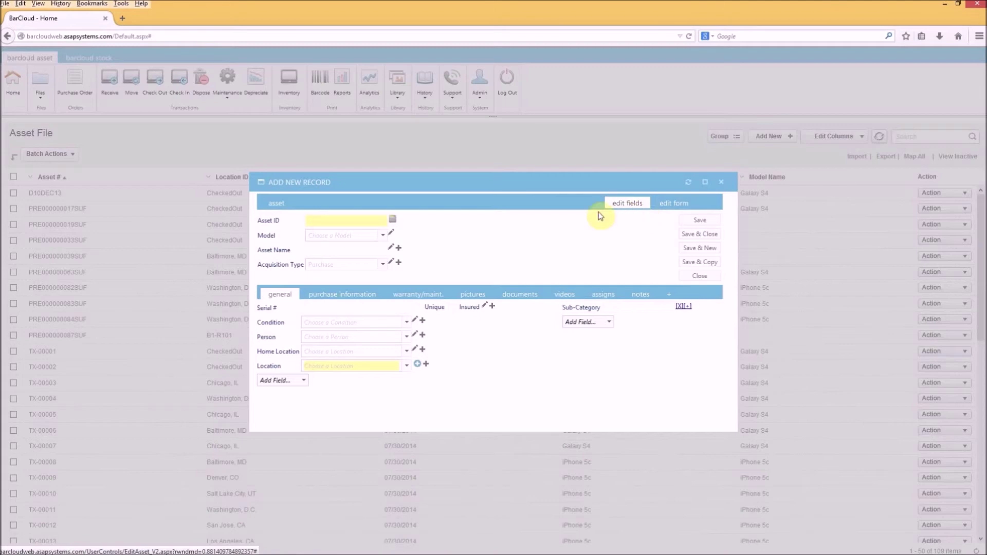
# - Untick Edit Value and View Field for the View role on Model, and toggle Required
pyautogui.click(390, 234)
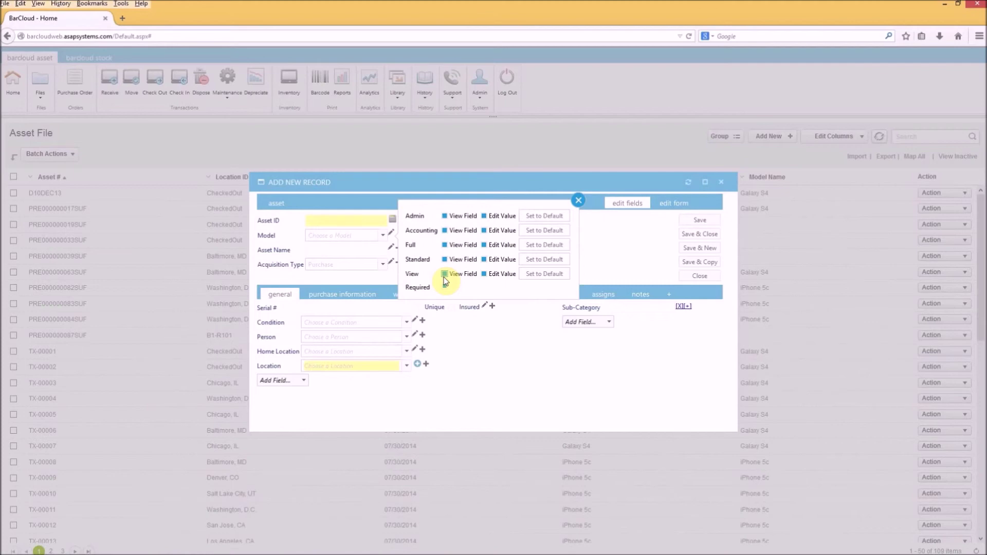
pyautogui.click(484, 274)
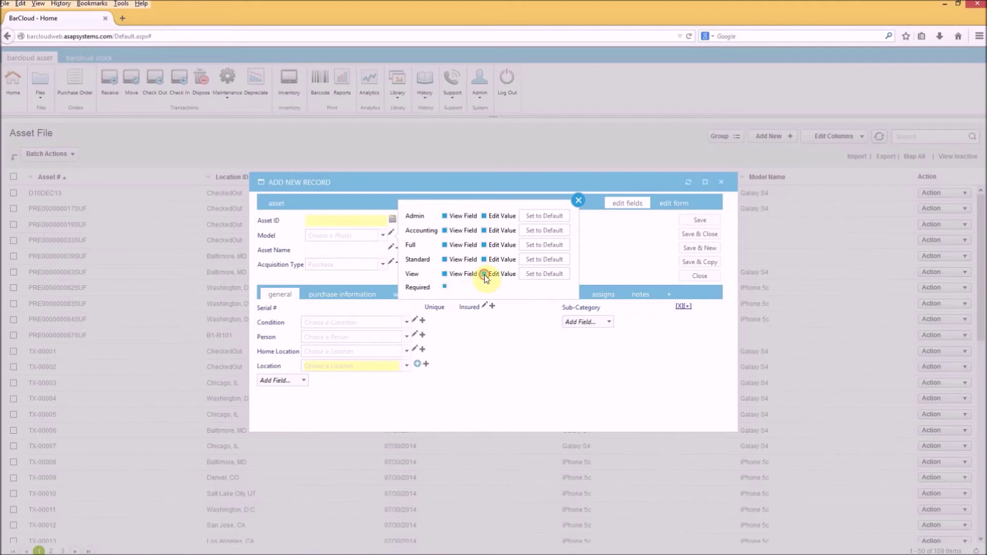
pyautogui.click(444, 274)
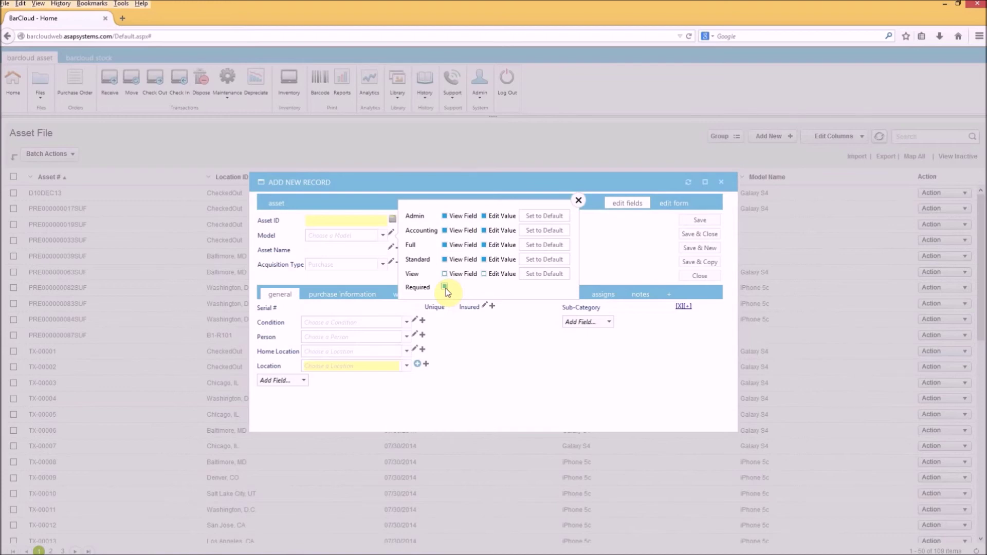
pyautogui.click(445, 288)
# - Tick Receive, Move and CheckOut for the Condition field, then leave edit mode
pyautogui.click(423, 321)
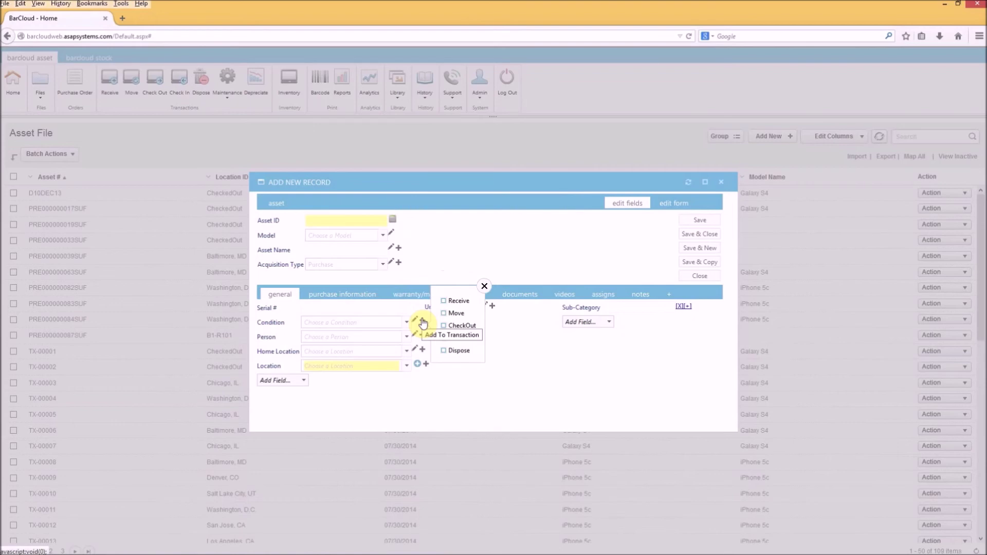
pyautogui.click(445, 302)
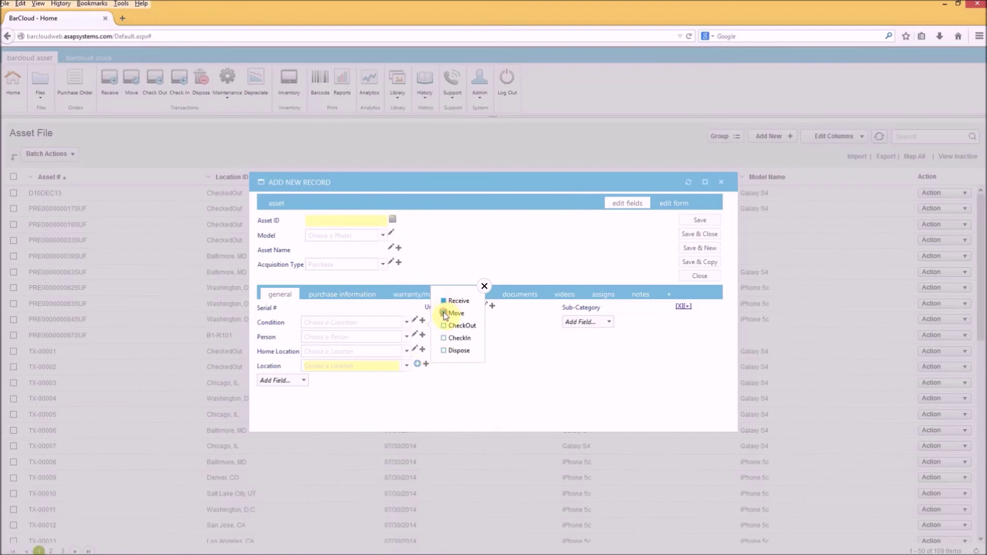
pyautogui.click(444, 314)
pyautogui.click(445, 327)
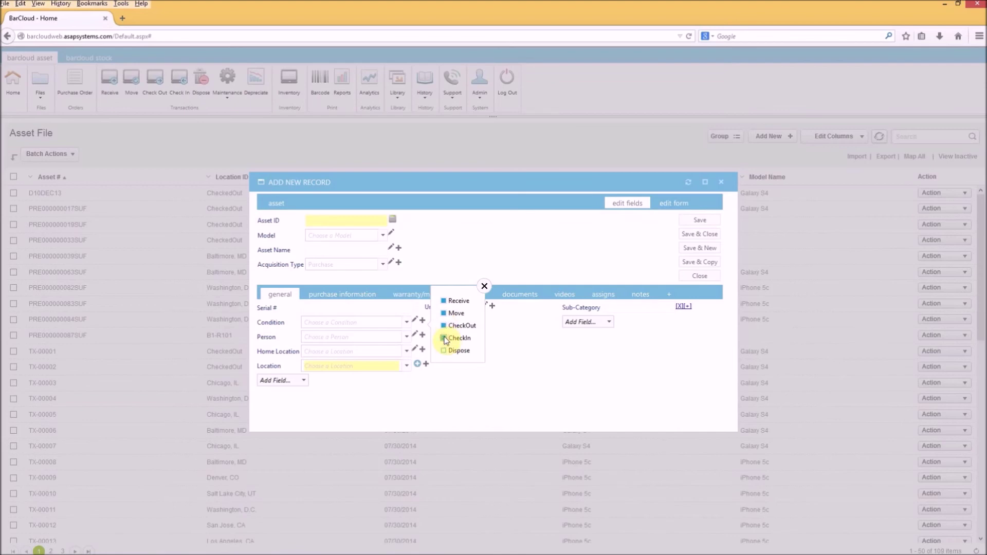
pyautogui.click(484, 287)
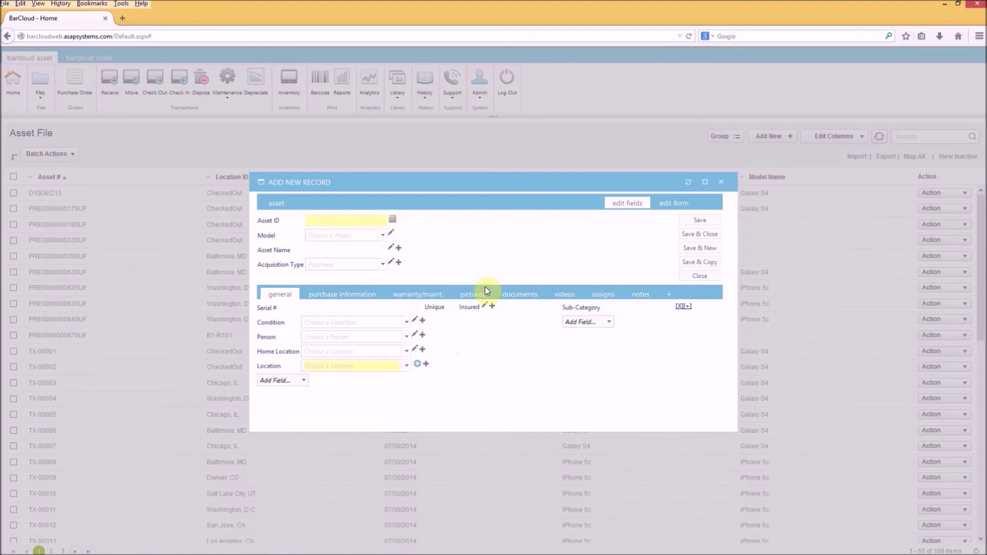
pyautogui.click(283, 204)
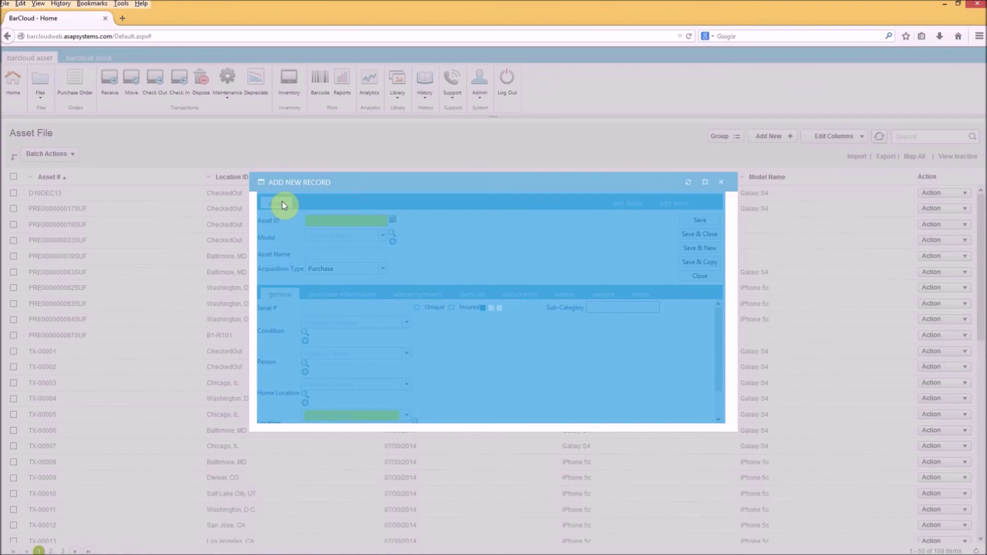